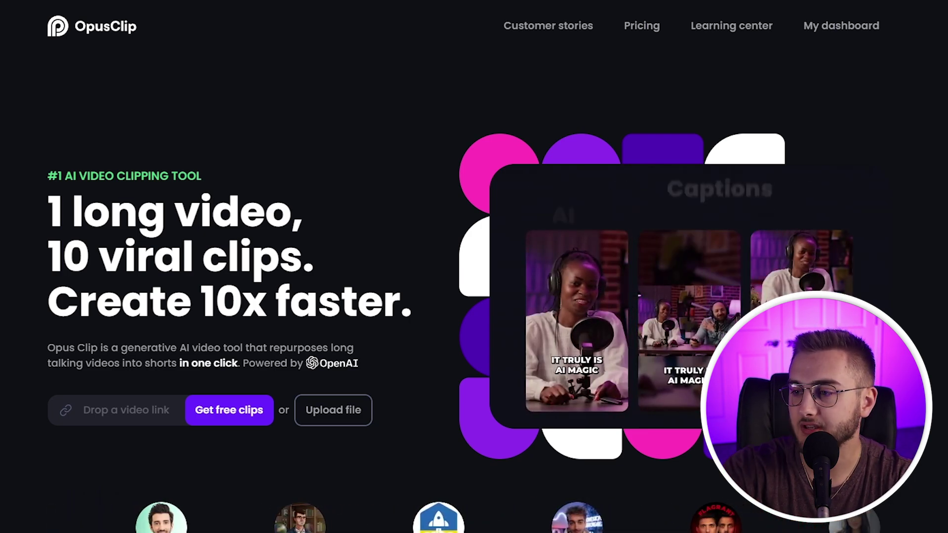
scroll(474, 267, down, 5)
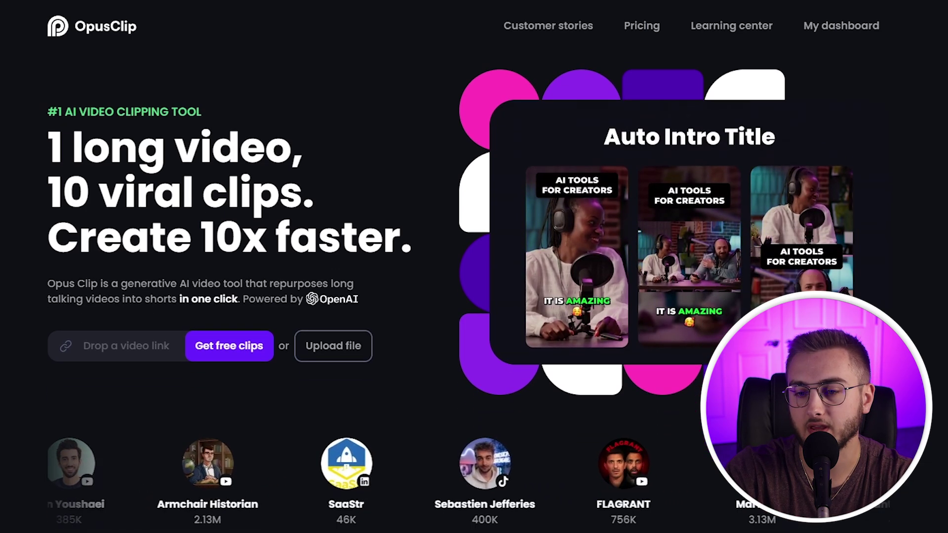
scroll(474, 267, down, 10)
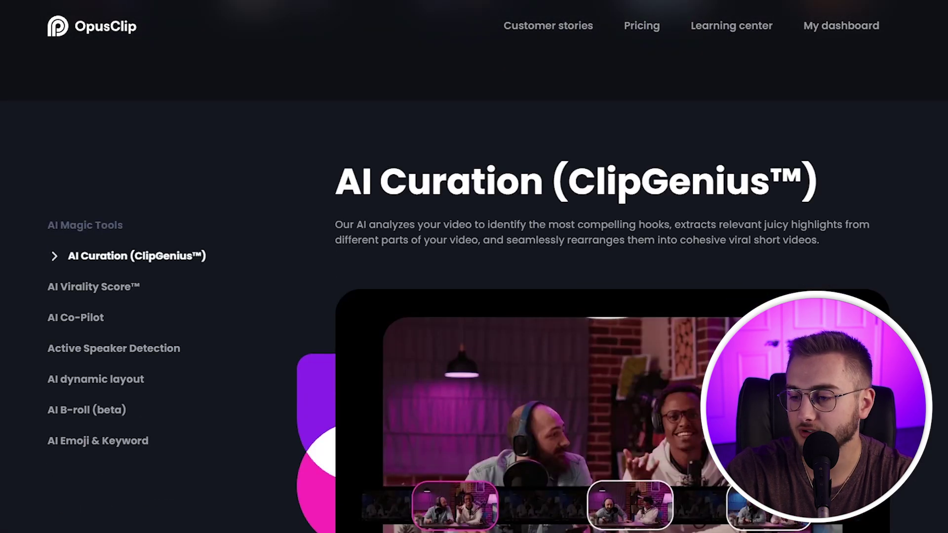
scroll(42, 232, down, 5)
scroll(97, 311, up, 7)
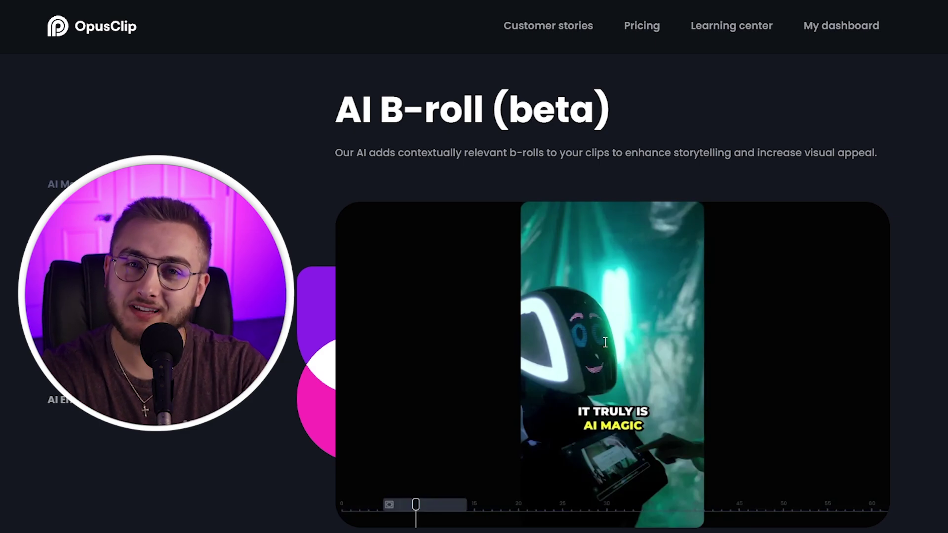
scroll(590, 357, down, 3)
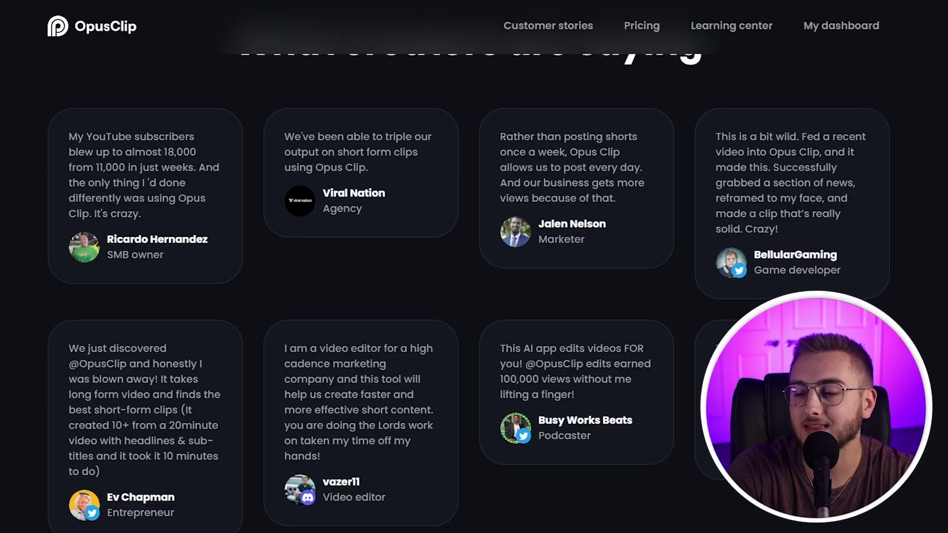
Step: Scroll down the OpusClip dashboard to reach the video-link field and upload area
scroll(474, 267, down, 10)
scroll(571, 339, down, 10)
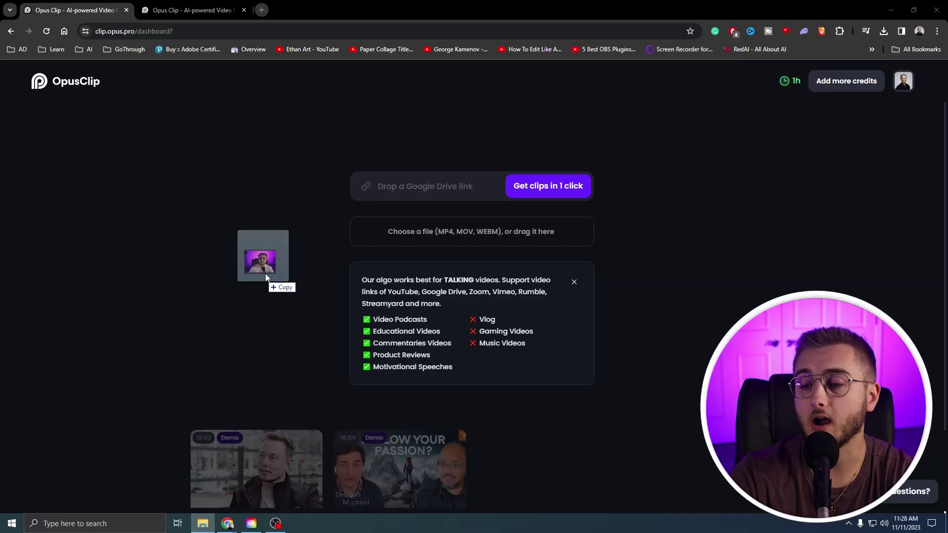
Step: Upload AUDIOnSCREEN_2023-11-11 (2).mp4 and set its caption video language to English
drag(250, 271, 479, 280)
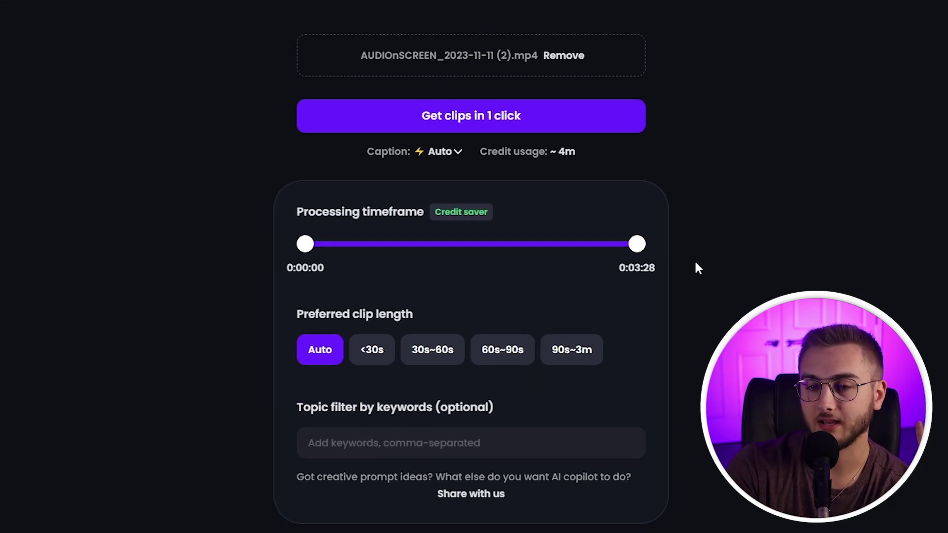
scroll(703, 224, up, 1)
click(450, 215)
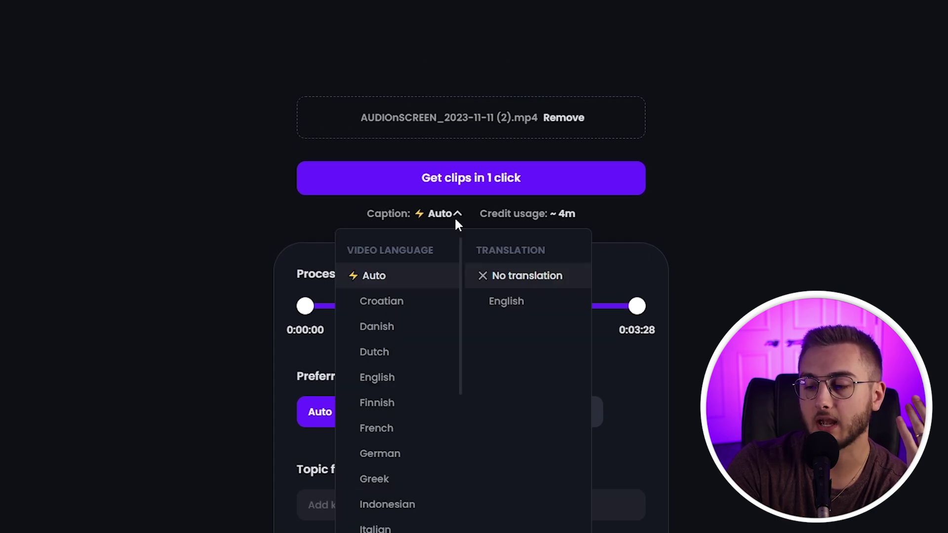
click(457, 376)
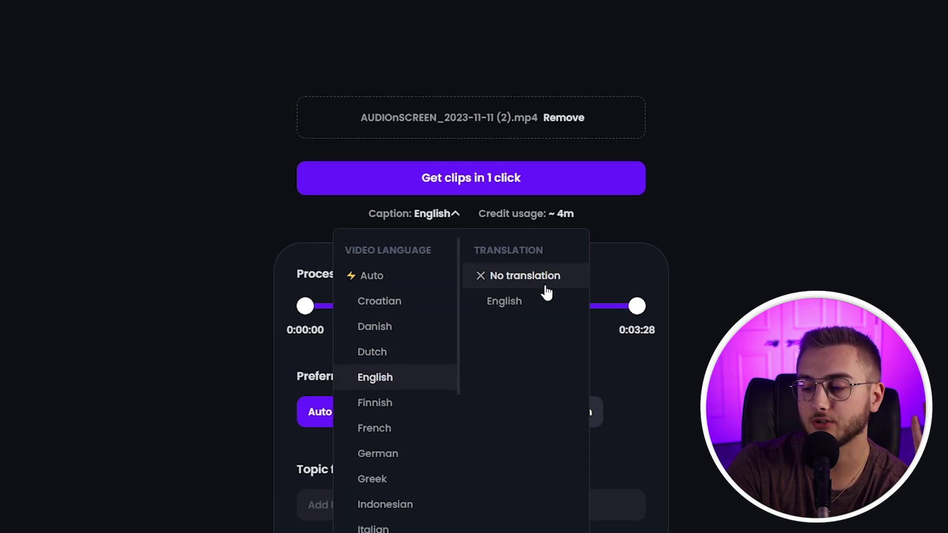
scroll(774, 258, down, 1)
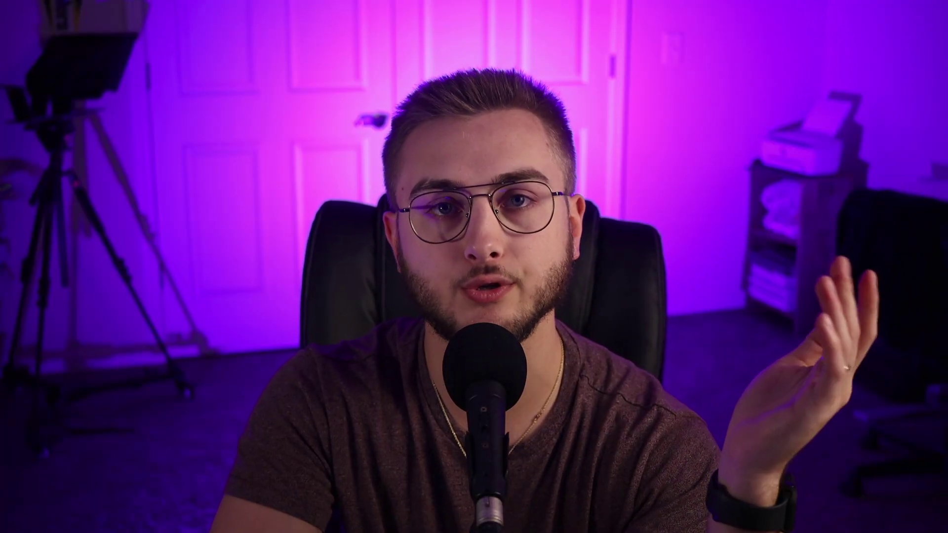
Step: Keep the processing timeframe at the full 0:00:00–0:03:28 of the video
drag(337, 245, 348, 246)
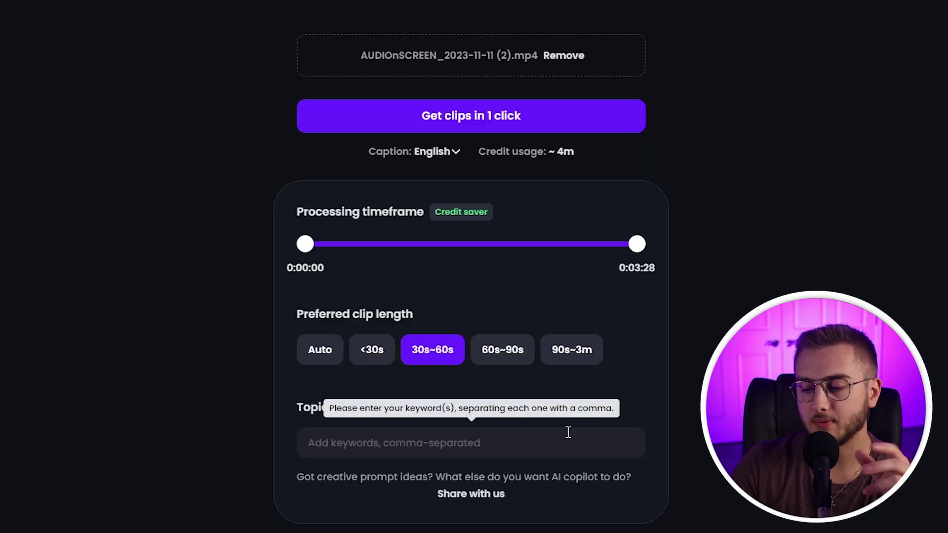
Step: Leave the topic keyword filter empty and start generating clips from the uploaded video
click(568, 432)
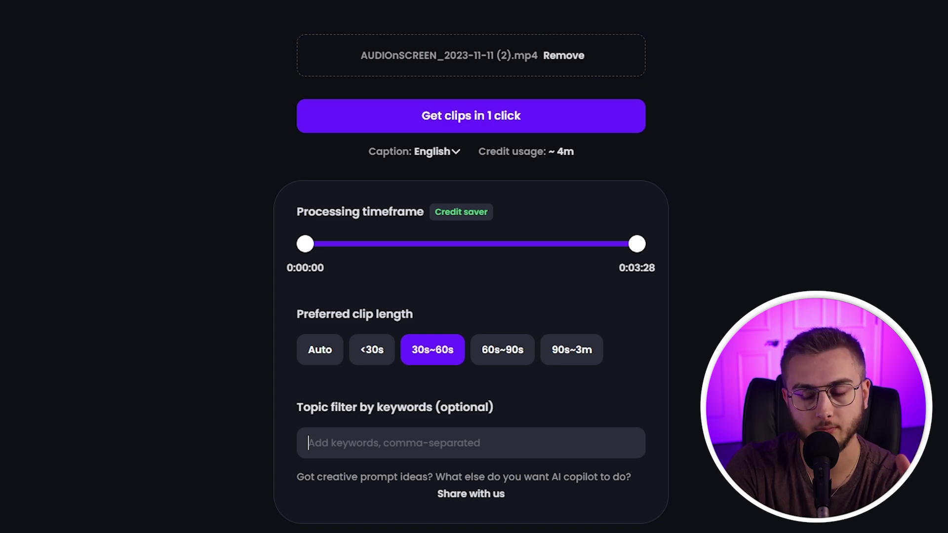
click(548, 126)
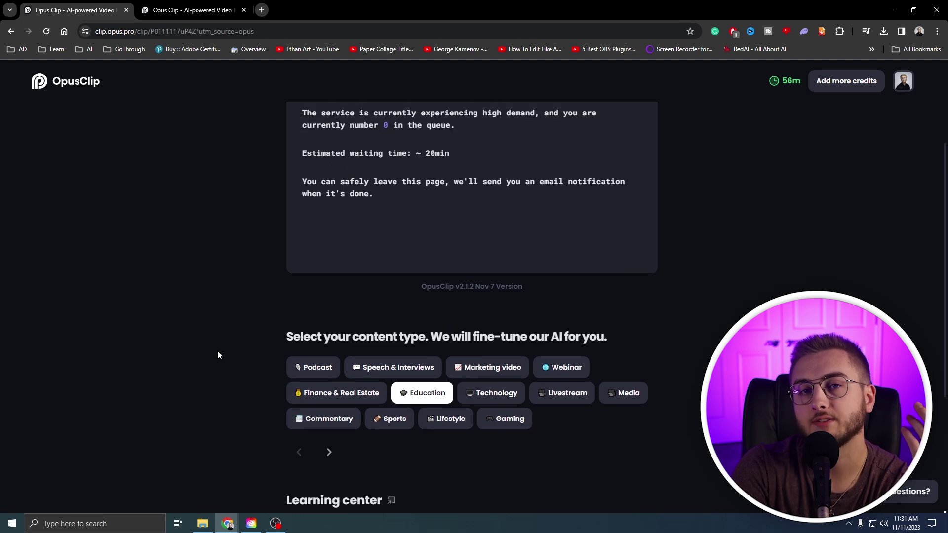
Step: Scroll through the generated clips, led by #1 'Unleash Your Creativity' scoring 84
scroll(276, 347, down, 1)
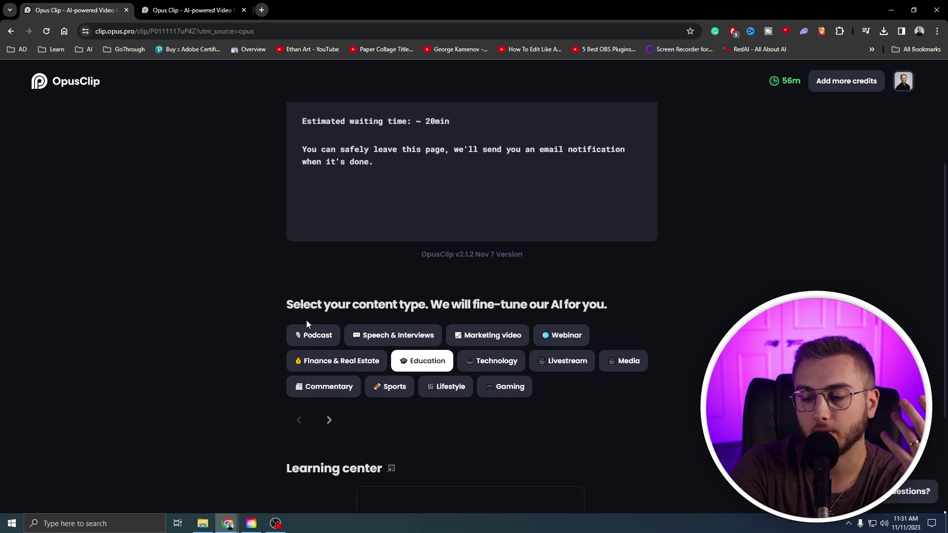
scroll(472, 306, down, 1)
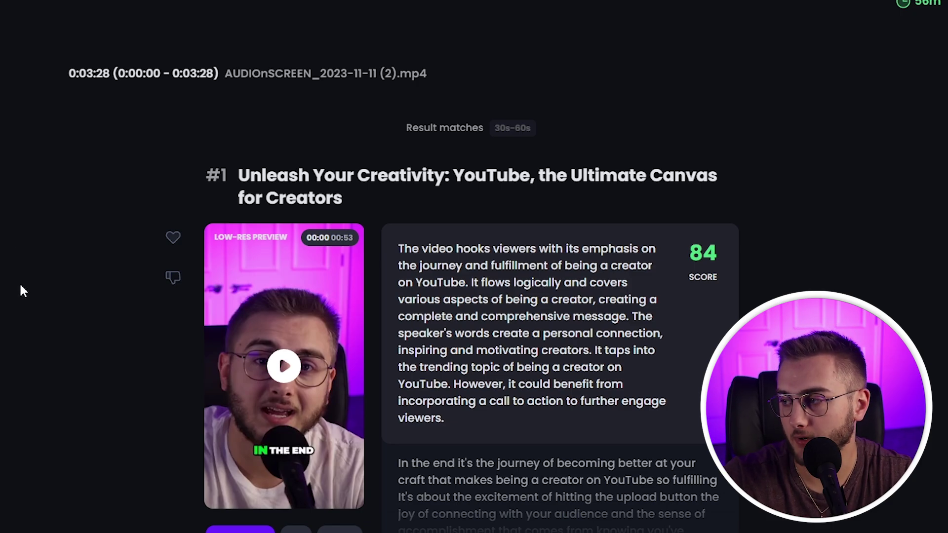
Step: Review the results and select clip #1's analysis paragraph
scroll(21, 286, down, 15)
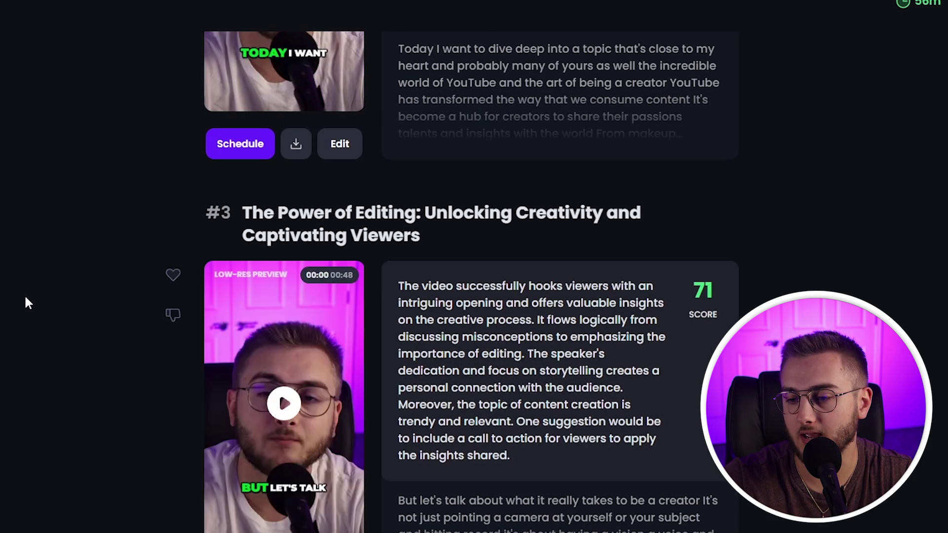
scroll(95, 349, up, 15)
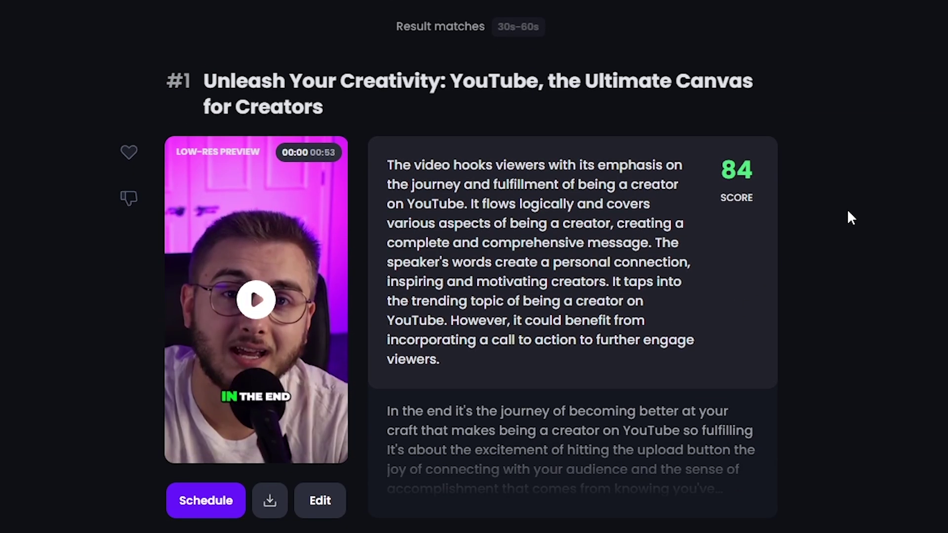
mouse_move(746, 254)
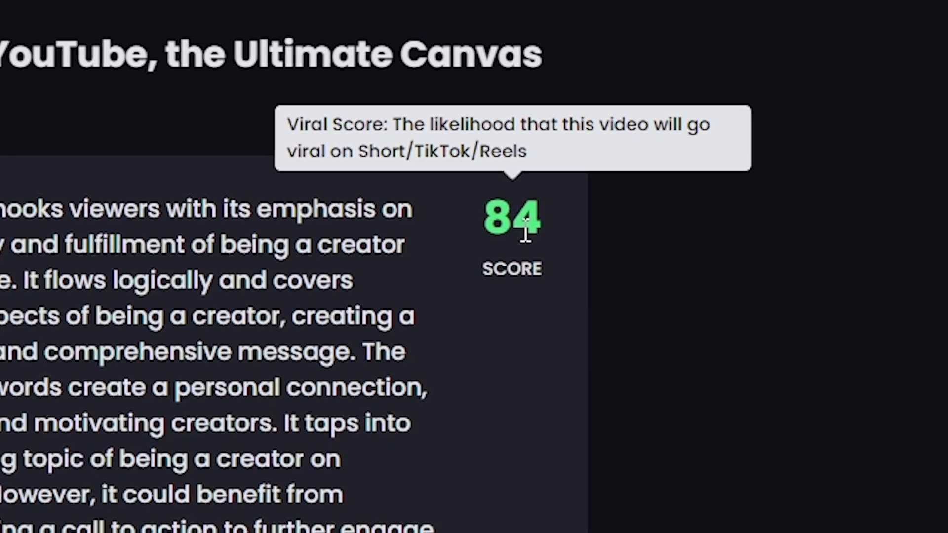
drag(419, 280, 372, 120)
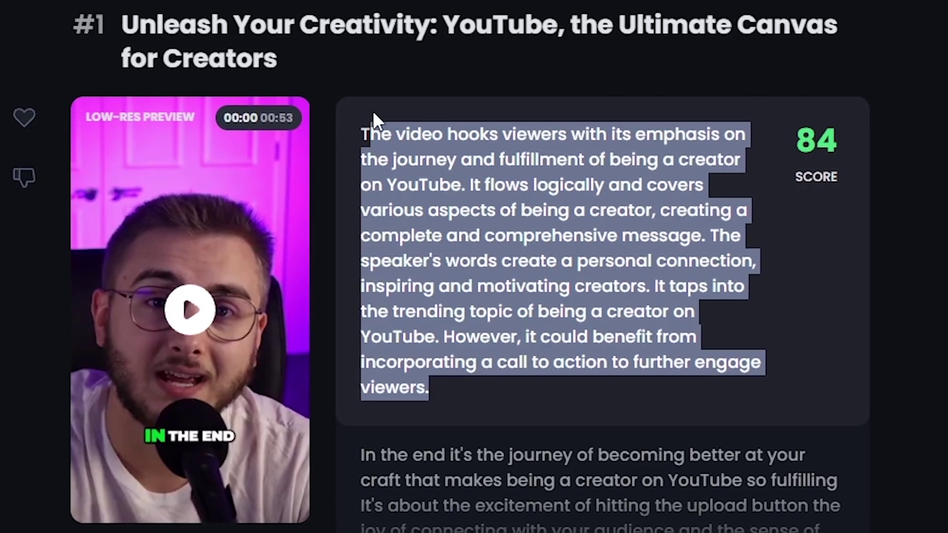
click(372, 120)
Step: Open clip #2, 'Unleashing Creativity: Unlocking the Secrets…', in the clip editor
scroll(474, 266, down, 8)
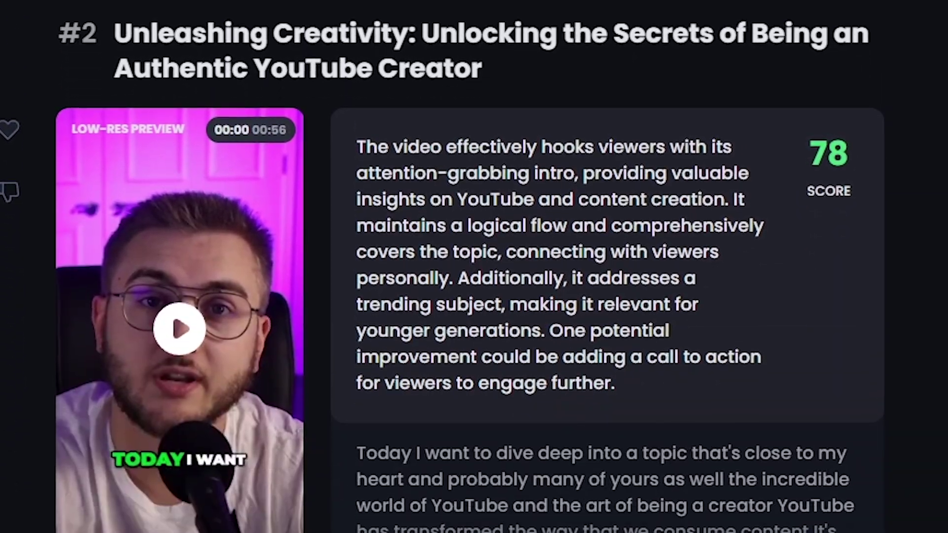
scroll(473, 266, down, 5)
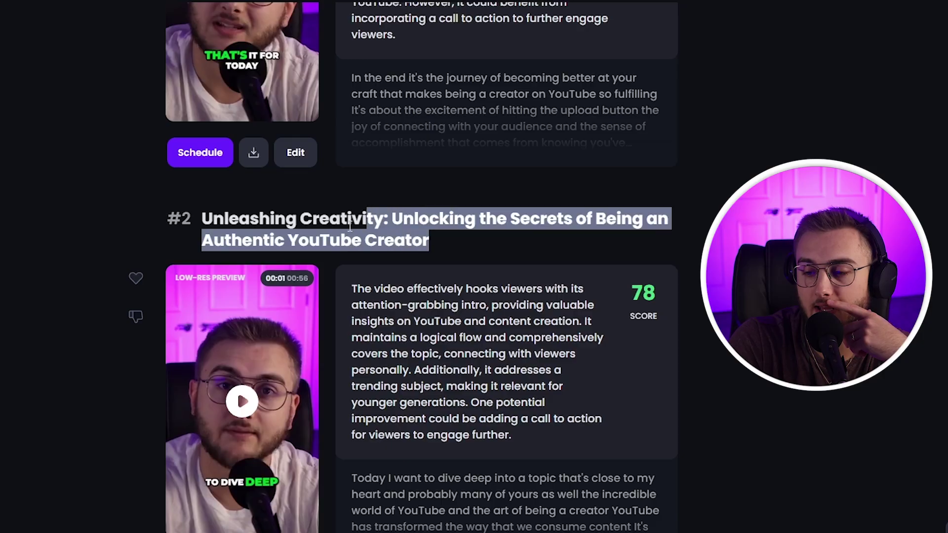
click(416, 231)
click(340, 234)
scroll(273, 444, down, 3)
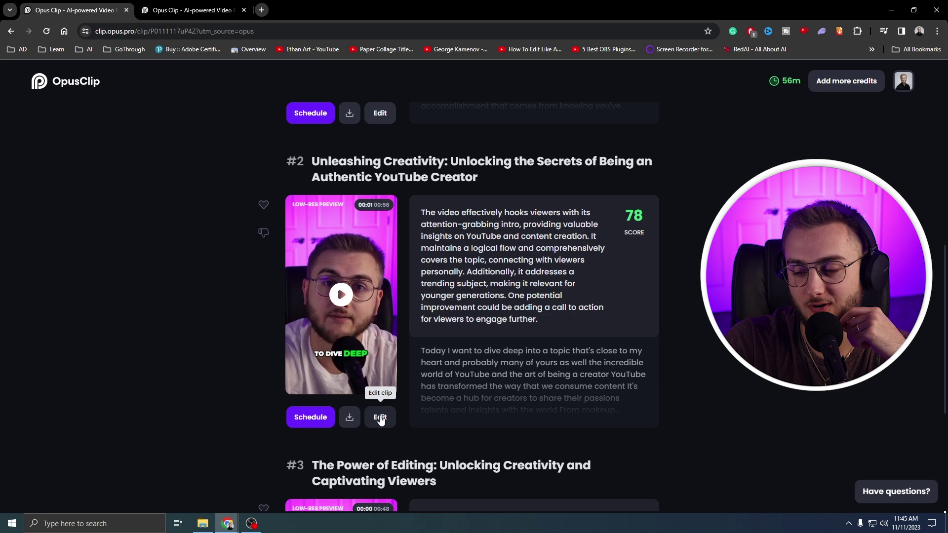
click(295, 433)
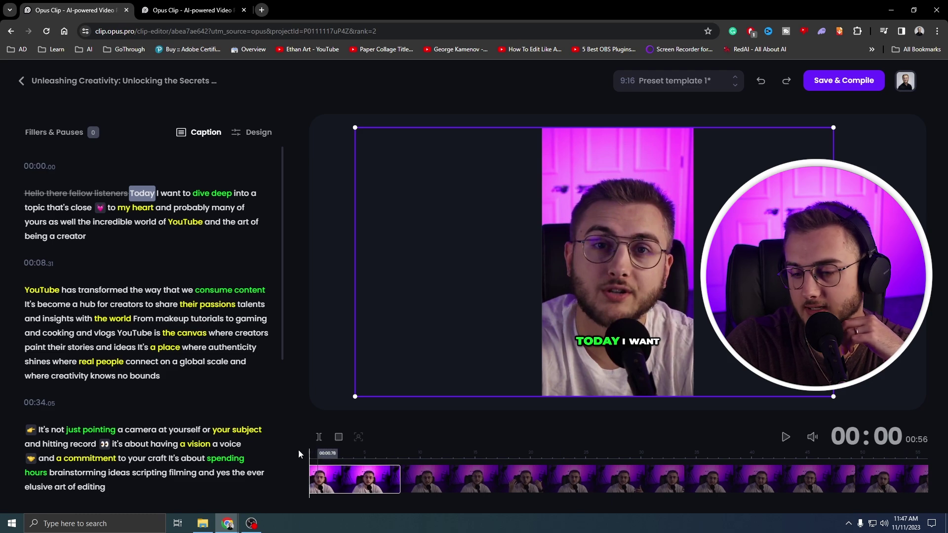
Step: Select the word 'heart' in clip #2's transcript and show the Design settings
scroll(148, 220, down, 2)
scroll(174, 209, up, 2)
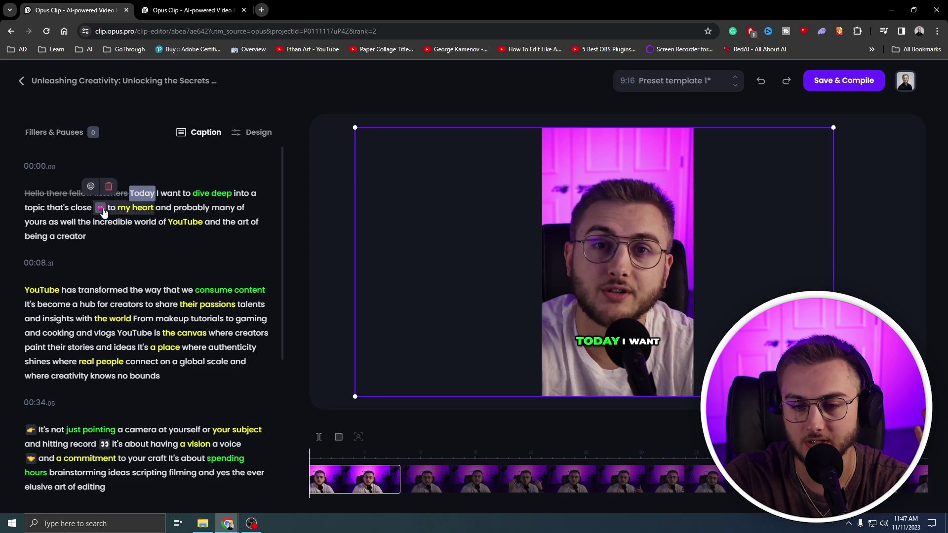
click(132, 207)
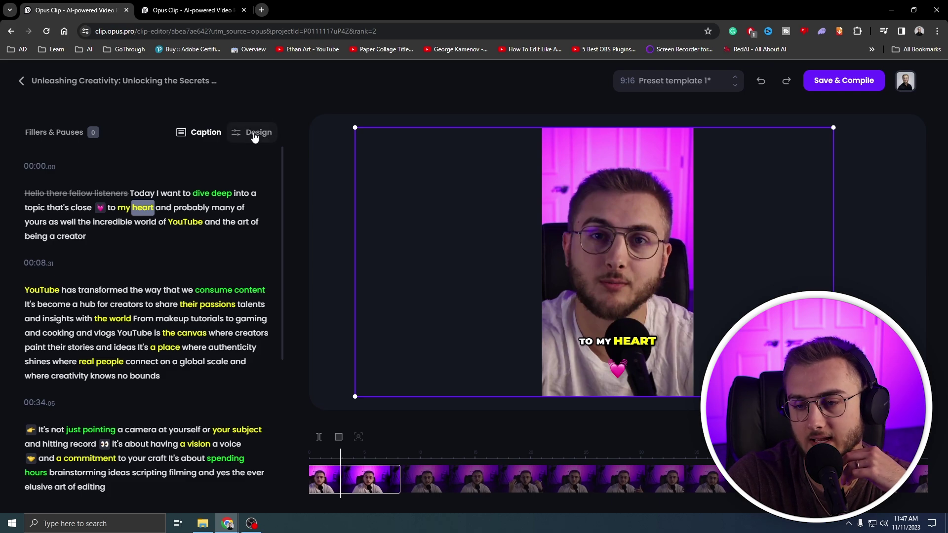
click(255, 138)
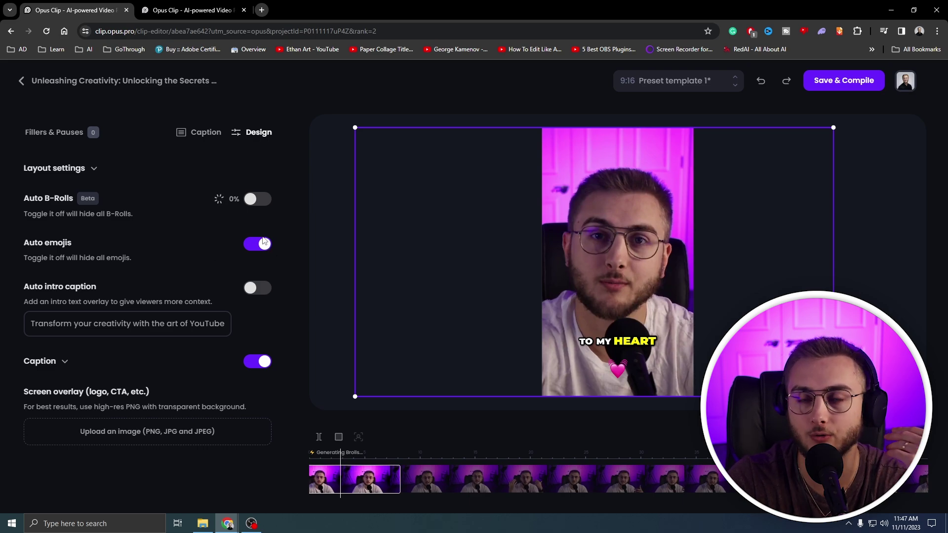
Step: Move playback to about 00:15 and collapse the Caption settings
click(484, 455)
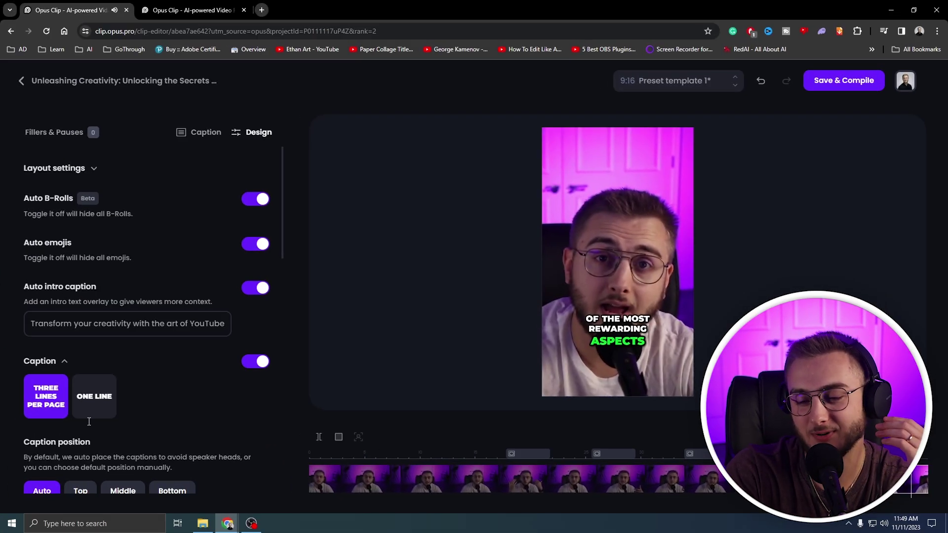
click(62, 363)
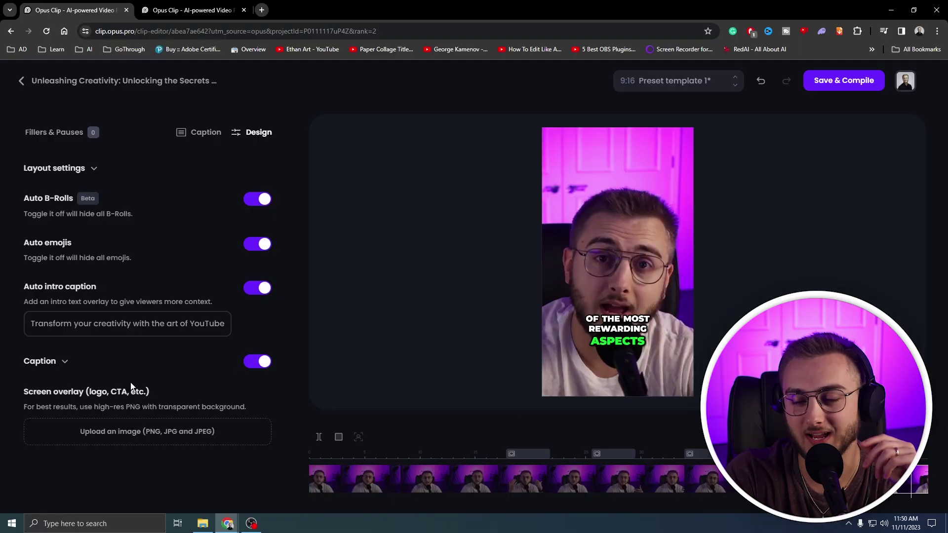
Step: Set clip #2 captions to One Line with the Pop transition and review the font settings
click(60, 363)
scroll(151, 334, down, 3)
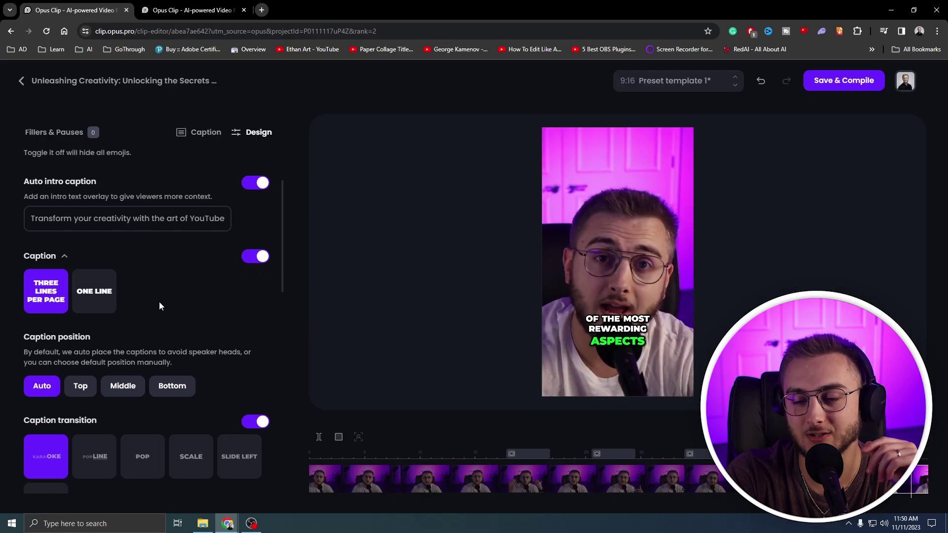
click(94, 240)
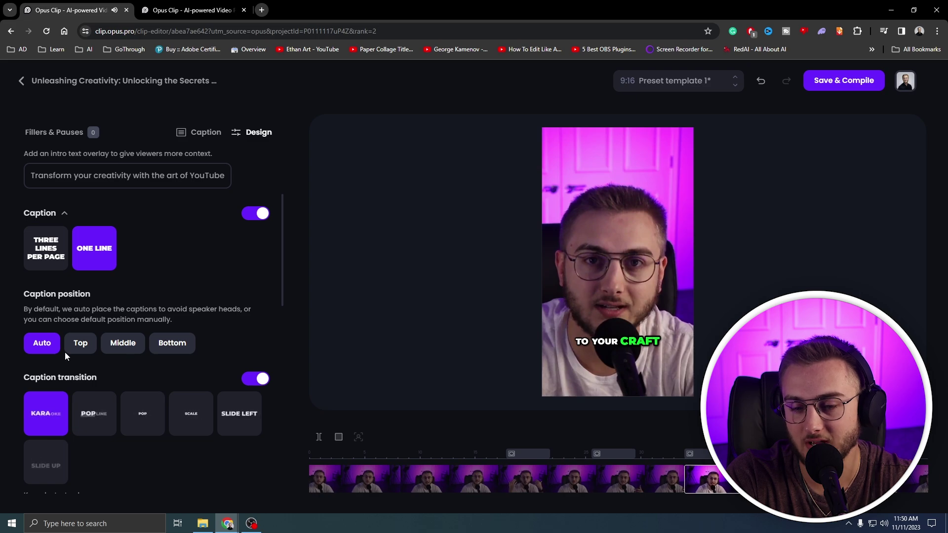
scroll(92, 369, down, 1)
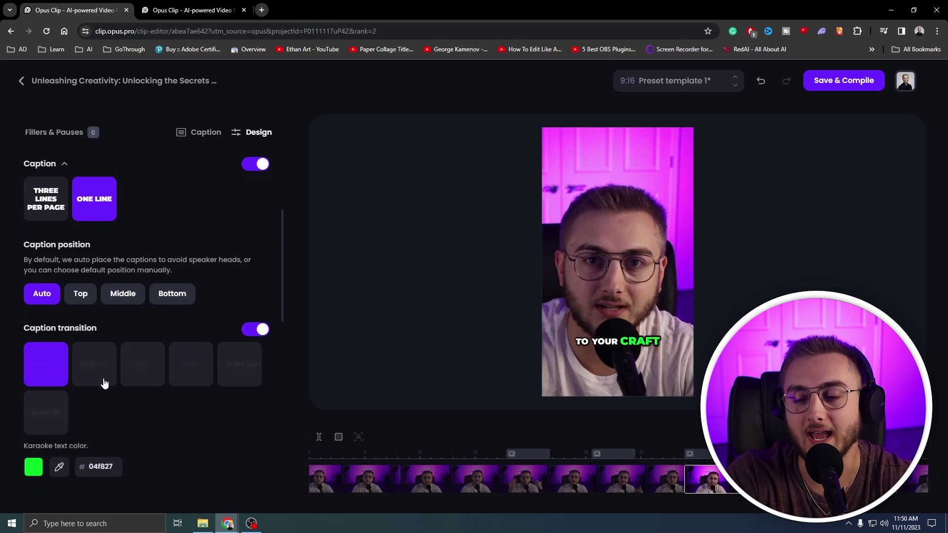
click(152, 376)
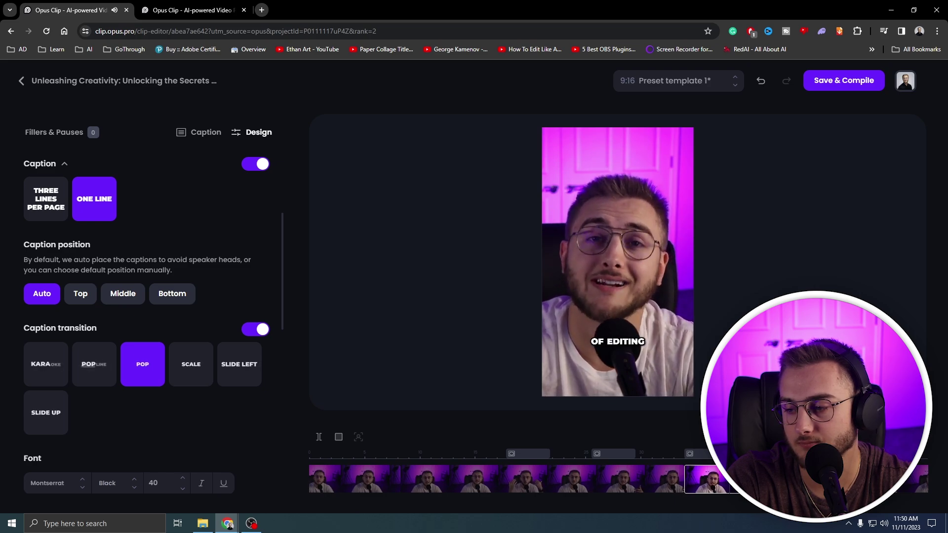
scroll(267, 399, down, 2)
scroll(267, 399, down, 1)
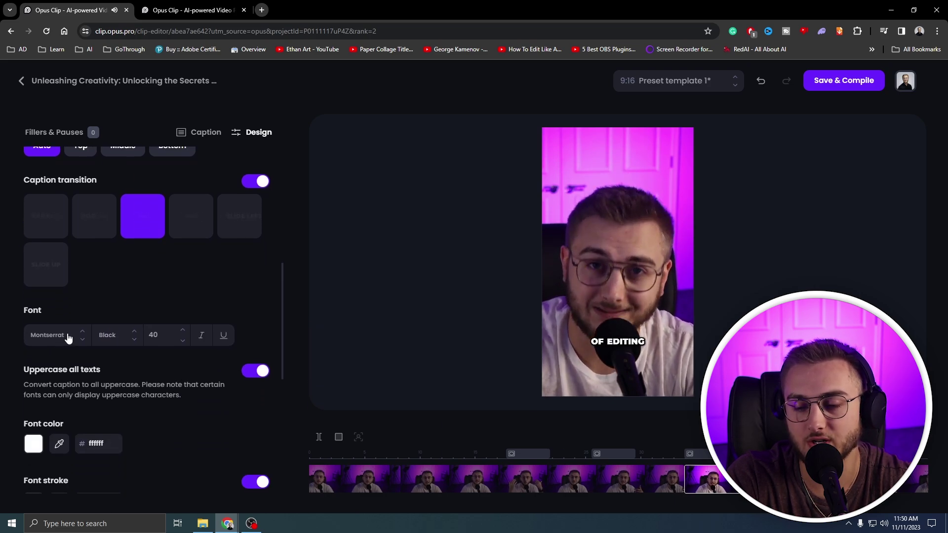
scroll(191, 363, down, 6)
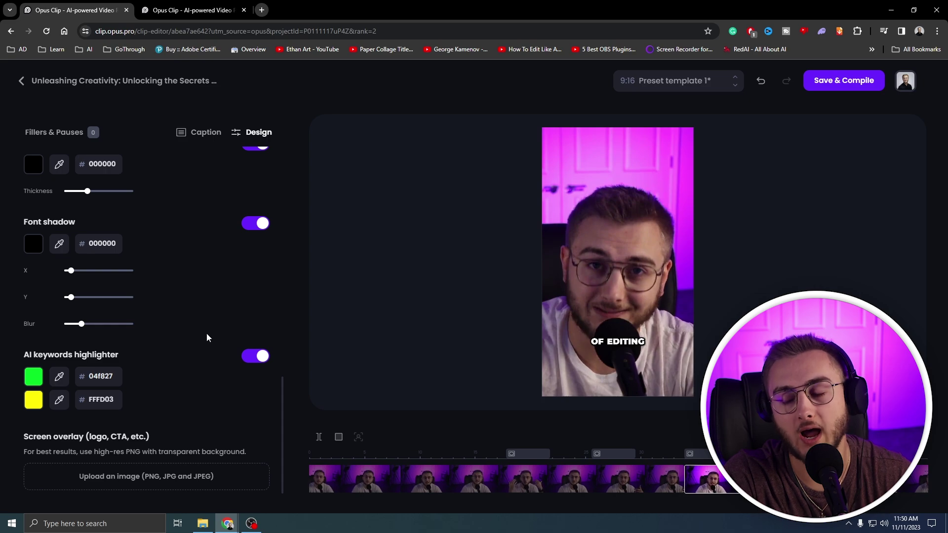
scroll(140, 477, up, 15)
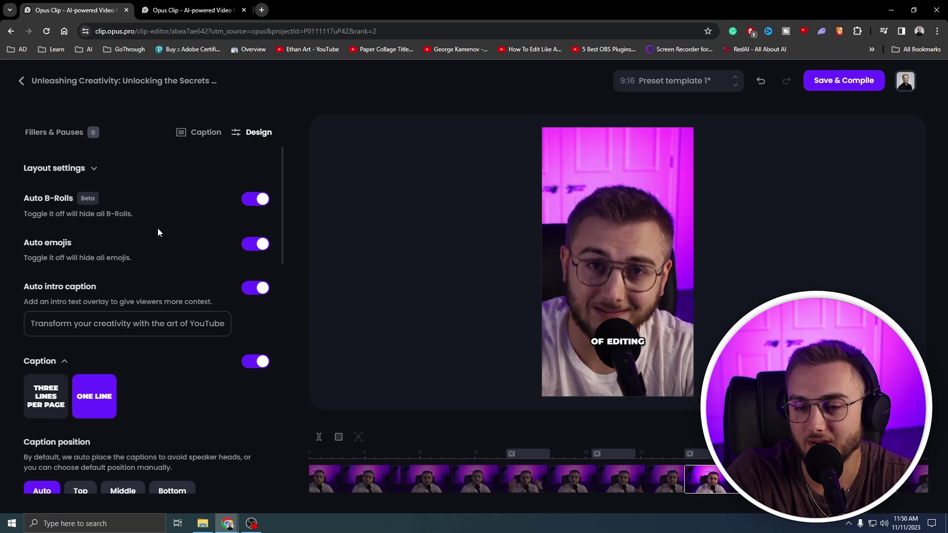